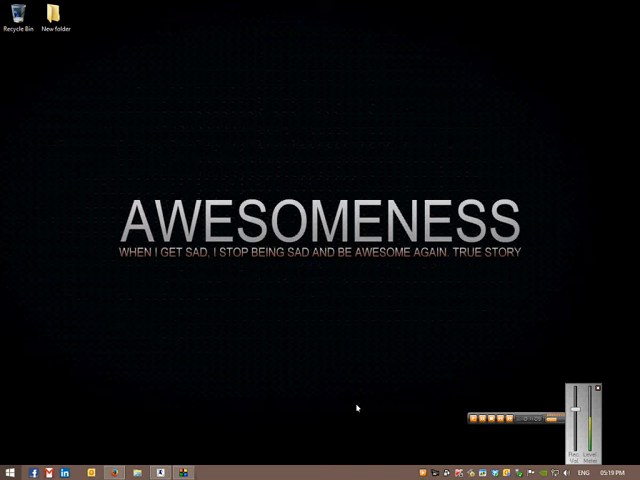
# Reach the Network and Sharing Center from the network tray icon's right-click menu.
pyautogui.rightClick(557, 473)
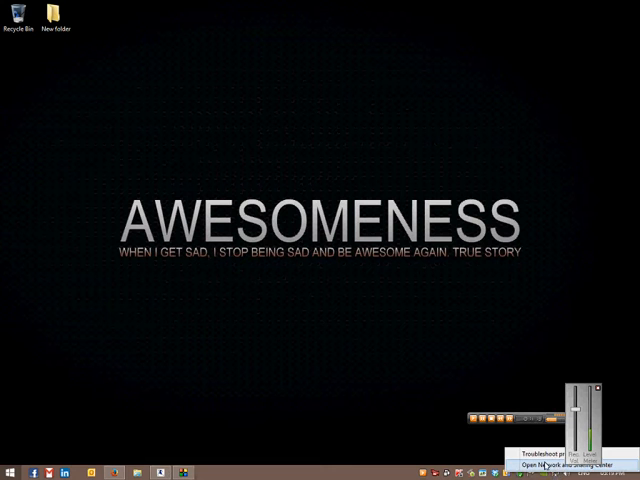
pyautogui.click(478, 353)
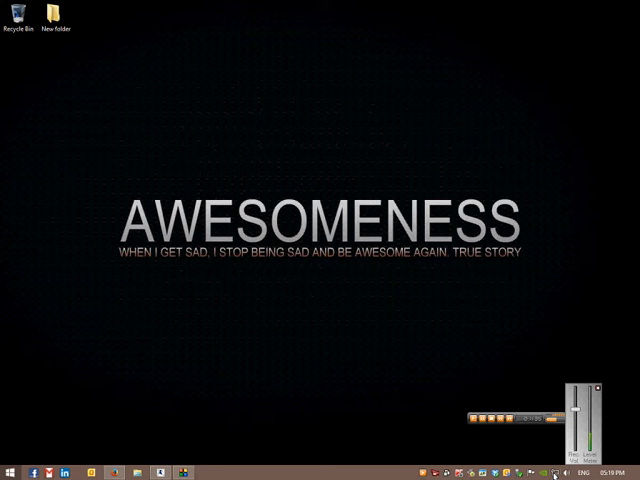
pyautogui.rightClick(556, 474)
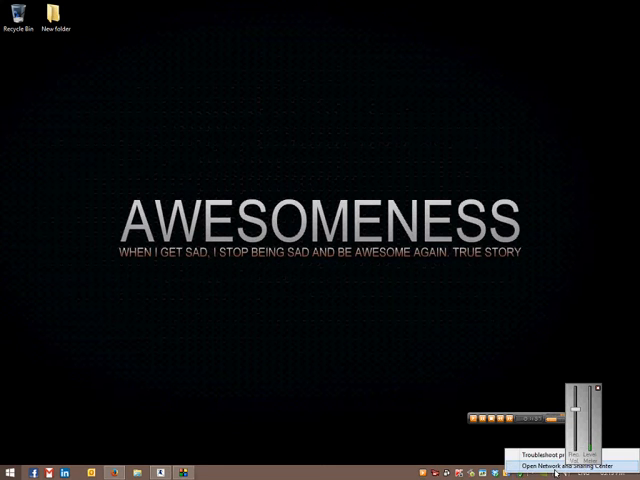
pyautogui.click(556, 465)
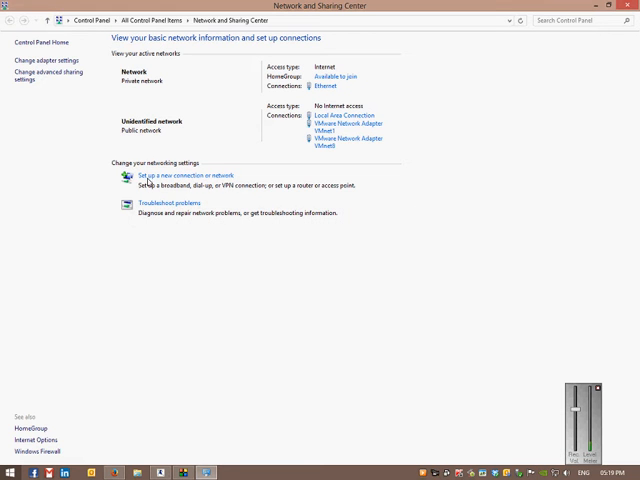
# Show the adapter list via Change adapter settings and bring up the Ethernet adapter's context menu.
pyautogui.click(45, 61)
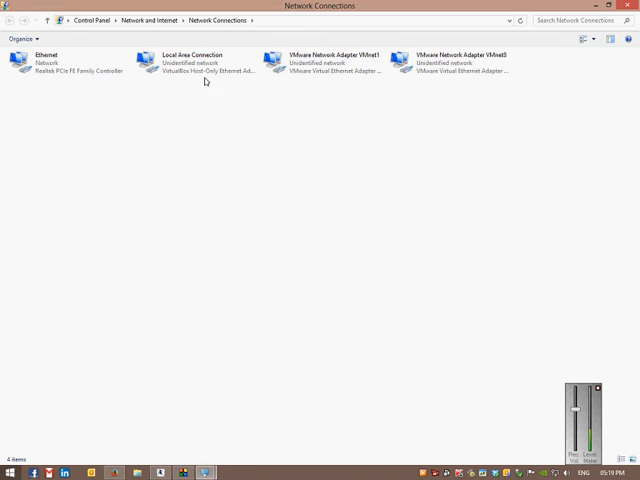
pyautogui.click(28, 64)
pyautogui.rightClick(28, 64)
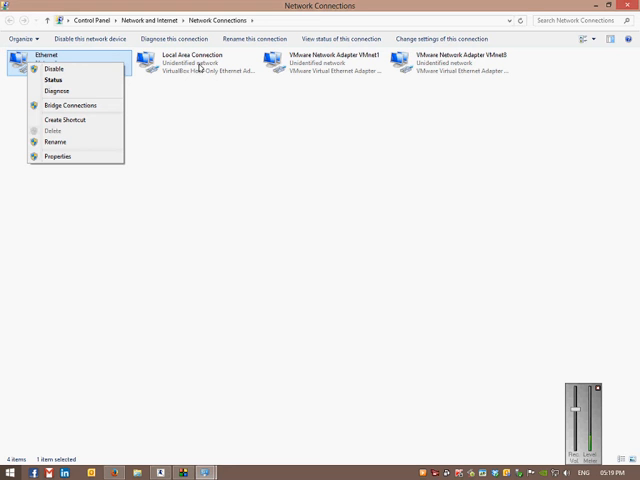
# Review the Ethernet adapter's IPv4 properties, confirm automatic addressing, and close both dialogs unchanged.
pyautogui.click(80, 158)
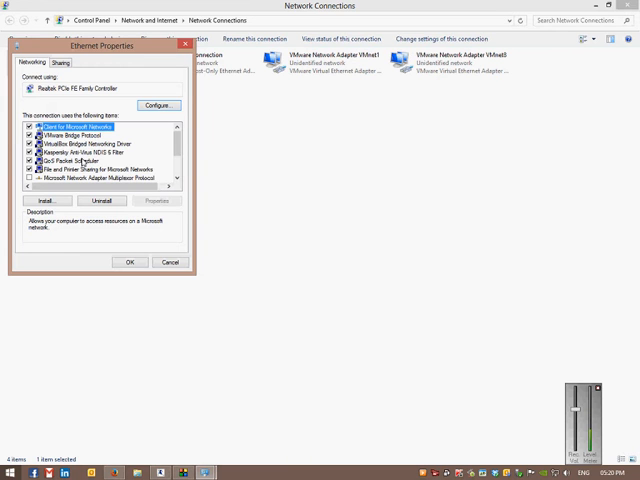
pyautogui.scroll(-3, 80, 155)
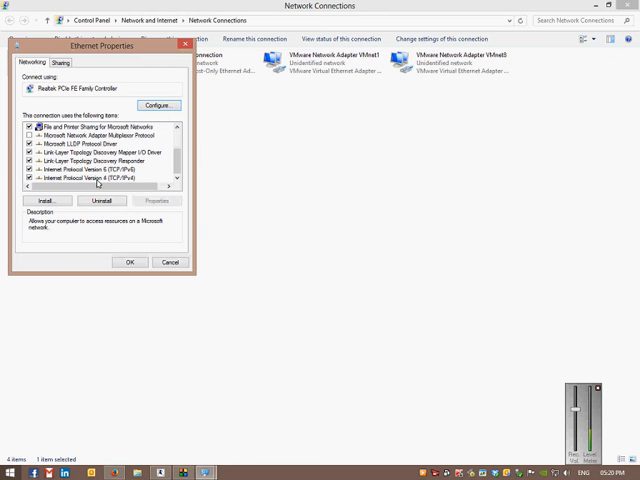
pyautogui.click(97, 178)
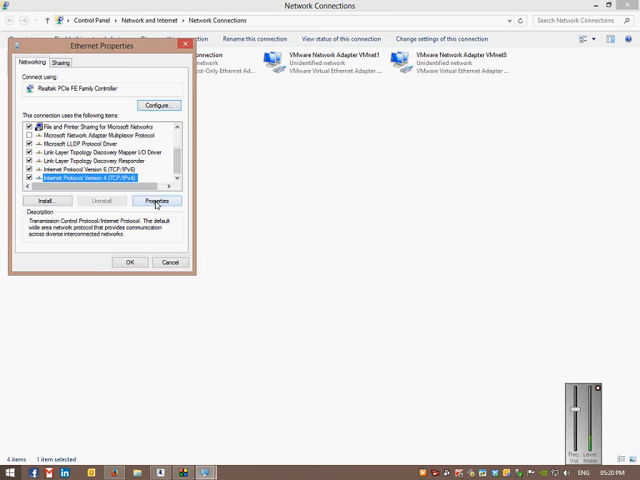
pyautogui.click(156, 201)
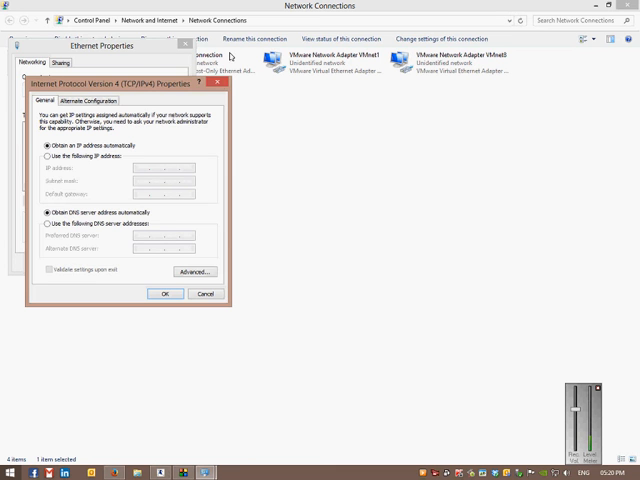
pyautogui.click(216, 82)
pyautogui.click(187, 46)
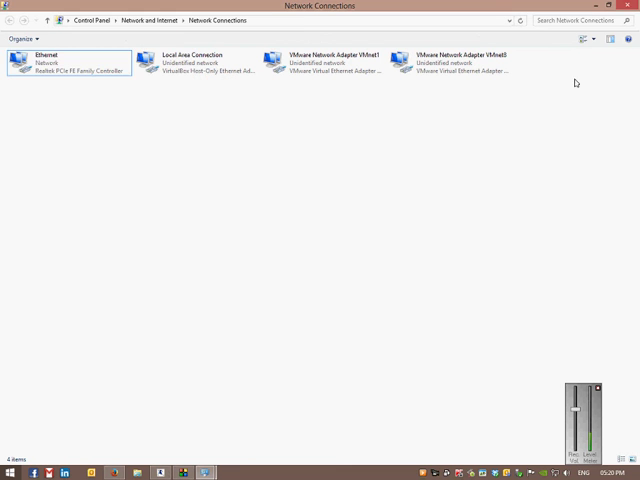
# Disable the Ethernet adapter and immediately re-enable it from the adapter list.
pyautogui.click(628, 6)
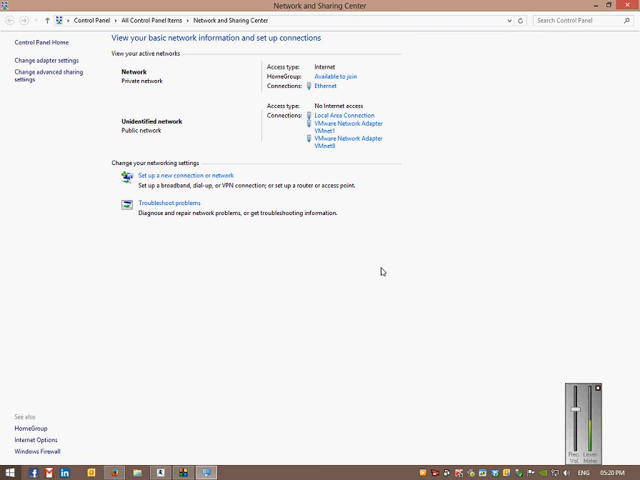
pyautogui.click(46, 60)
pyautogui.rightClick(22, 64)
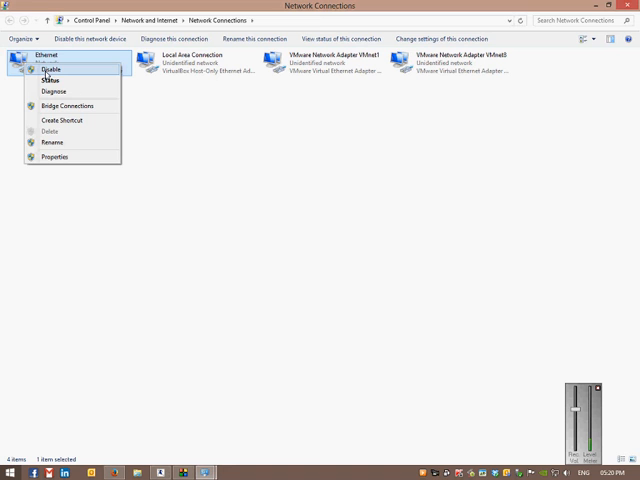
pyautogui.click(47, 70)
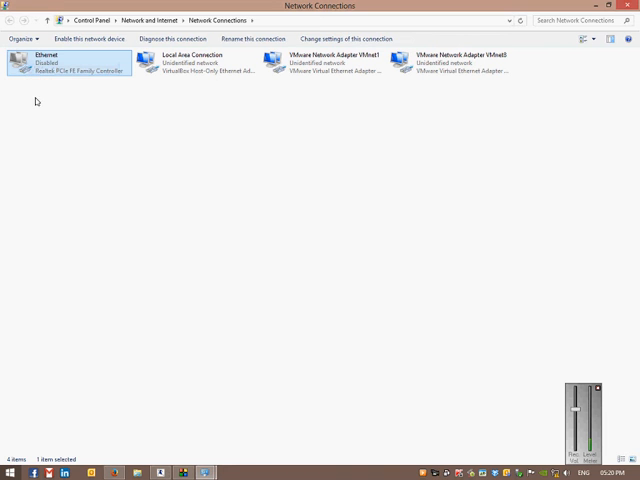
pyautogui.rightClick(36, 72)
pyautogui.click(53, 72)
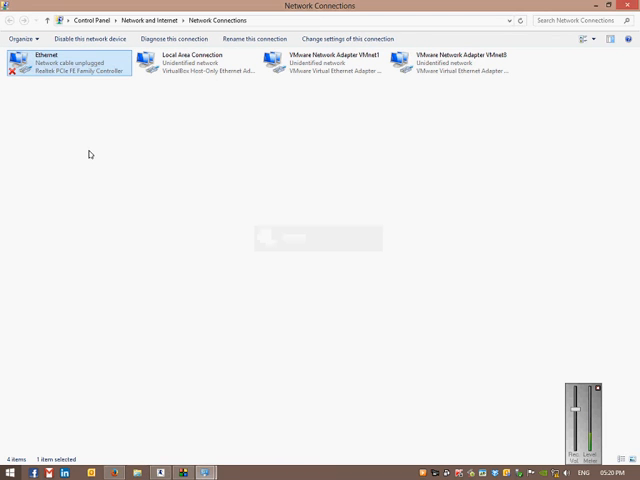
# Close Network Connections and the Network and Sharing Center to return to the desktop.
pyautogui.click(180, 132)
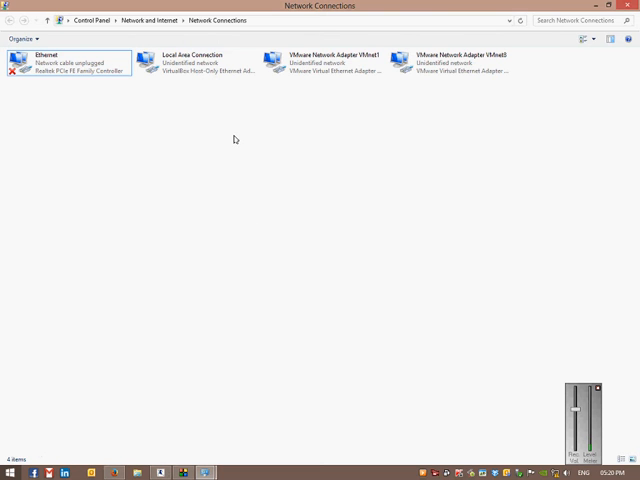
pyautogui.click(626, 6)
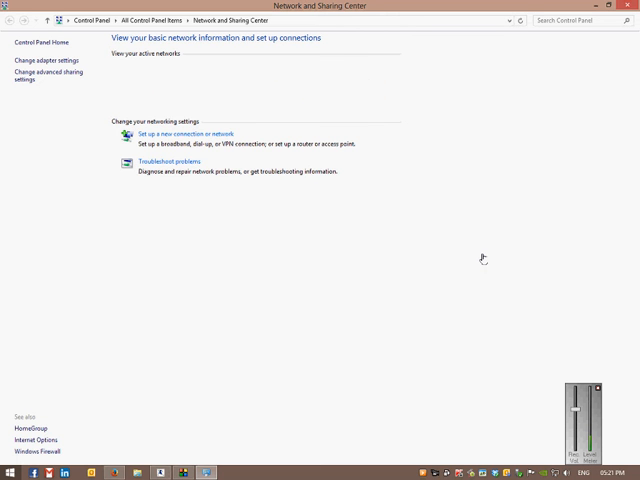
pyautogui.click(628, 7)
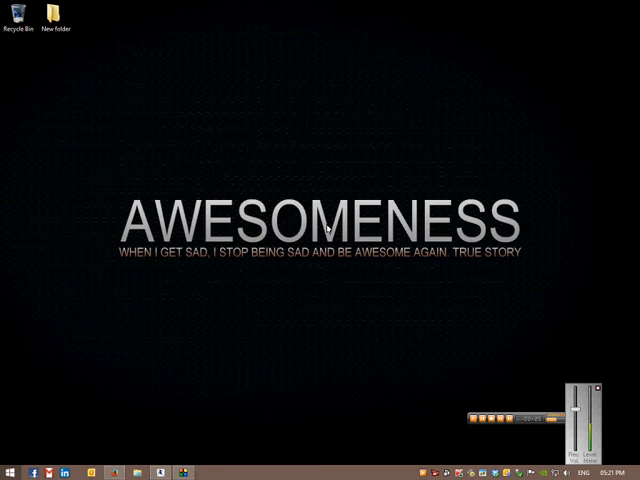
# Launch a Command Prompt window from the Run dialog with cmd.
pyautogui.press('super+r')
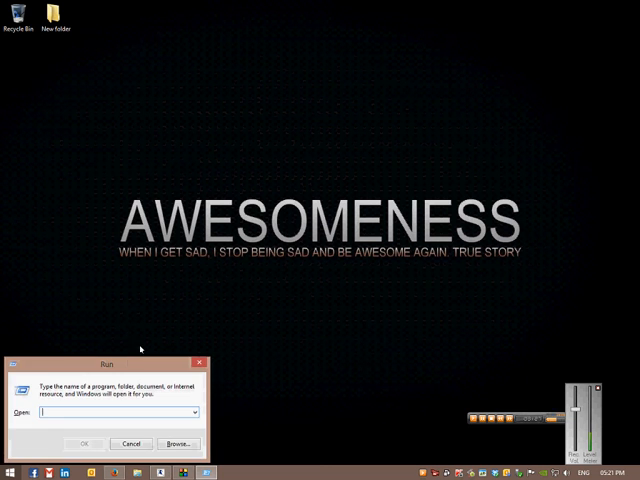
pyautogui.moveTo(60, 360)
pyautogui.mouseDown()
pyautogui.moveTo(275, 258)
pyautogui.moveTo(351, 159)
pyautogui.mouseUp()
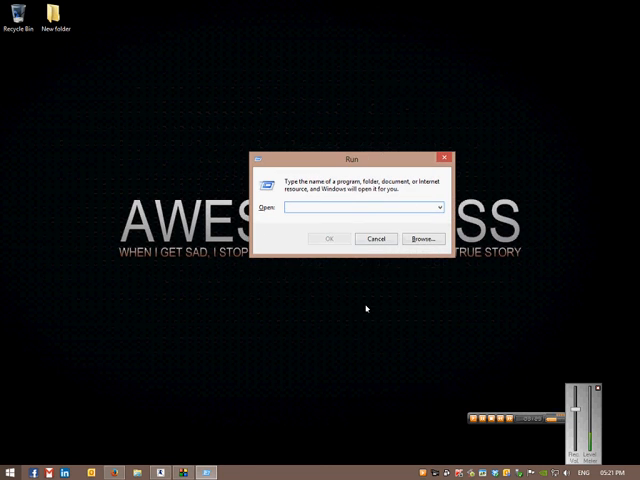
pyautogui.write('cmd')
pyautogui.press('Return')
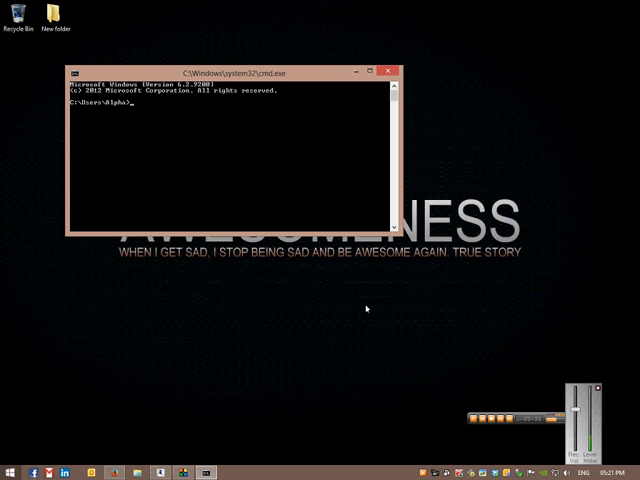
pyautogui.write('ipconfig')
pyautogui.write(' /all')
# Run ipconfig /all and review the reported adapter configuration details.
pyautogui.press('Return')
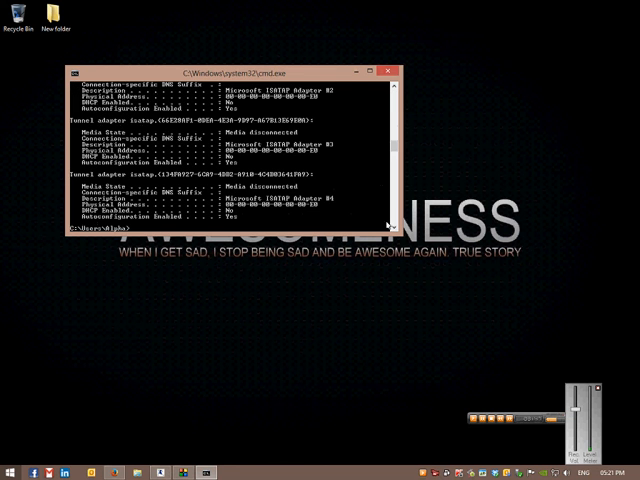
pyautogui.scroll(5, 330, 210)
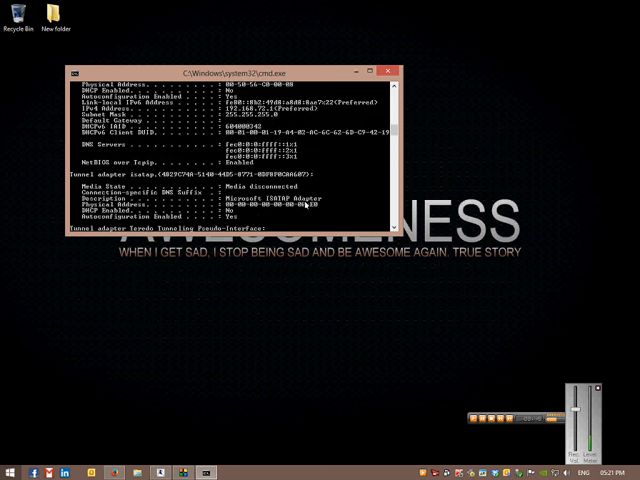
pyautogui.scroll(-3, 236, 150)
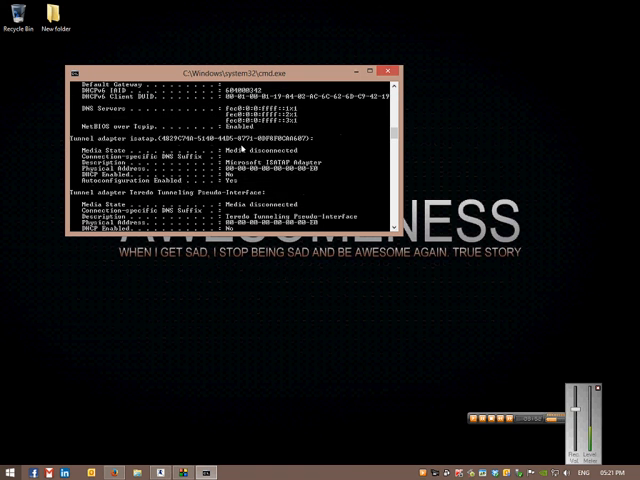
pyautogui.scroll(3, 230, 150)
pyautogui.scroll(-3, 218, 148)
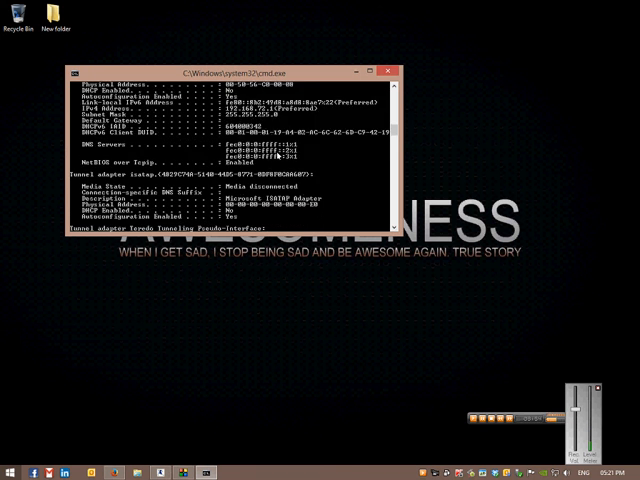
pyautogui.scroll(-3, 240, 160)
pyautogui.scroll(-3, 260, 175)
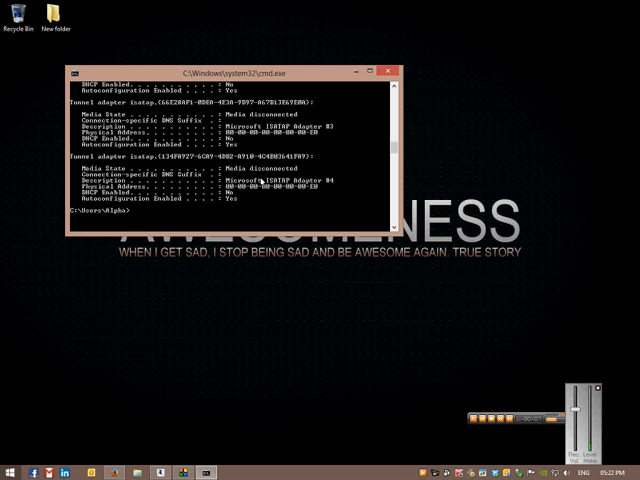
# Recall the previous command, change it to ipconfig /release, and run it to drop the DHCP address.
pyautogui.press('Up')
pyautogui.press('BackSpace')
pyautogui.press('BackSpace')
pyautogui.press('BackSpace')
pyautogui.write('re')
pyautogui.write('lease')
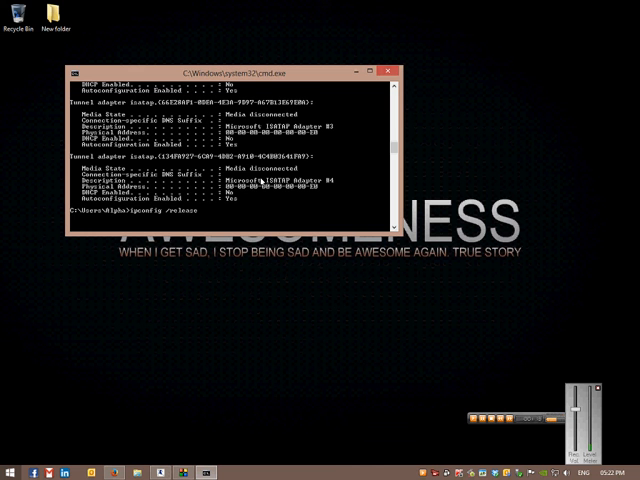
pyautogui.press('Return')
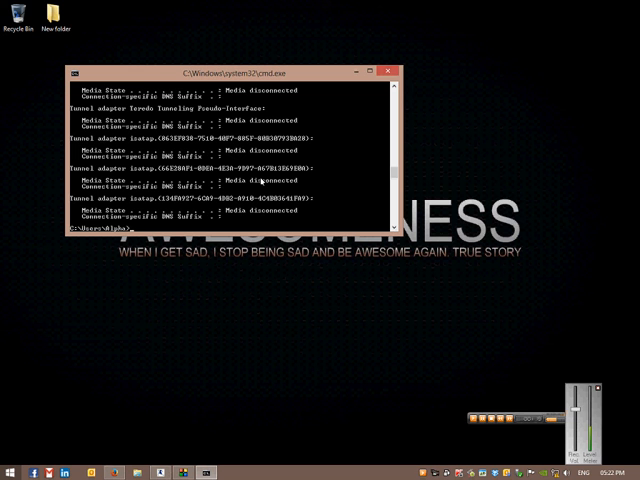
# Recall the release command and trim it down to 'ipconfig /r' ready for renew.
pyautogui.press('Up')
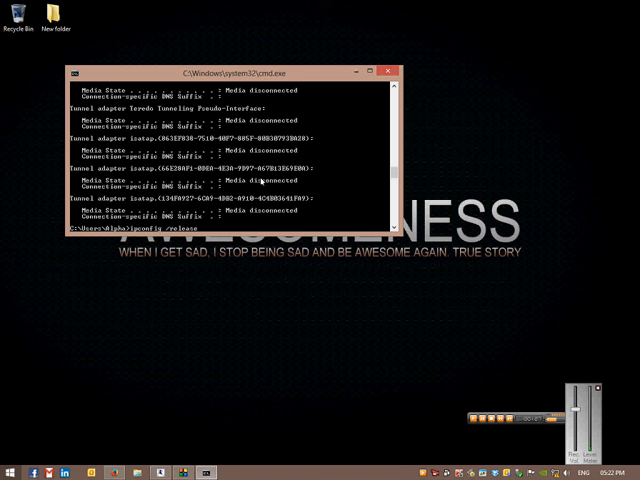
pyautogui.press('BackSpace')
pyautogui.press('BackSpace')
pyautogui.press('BackSpace')
pyautogui.press('BackSpace')
pyautogui.press('BackSpace')
pyautogui.press('BackSpace')
pyautogui.write('enew')
# Run ipconfig /renew to request a fresh IP address from the DHCP server.
pyautogui.press('Return')
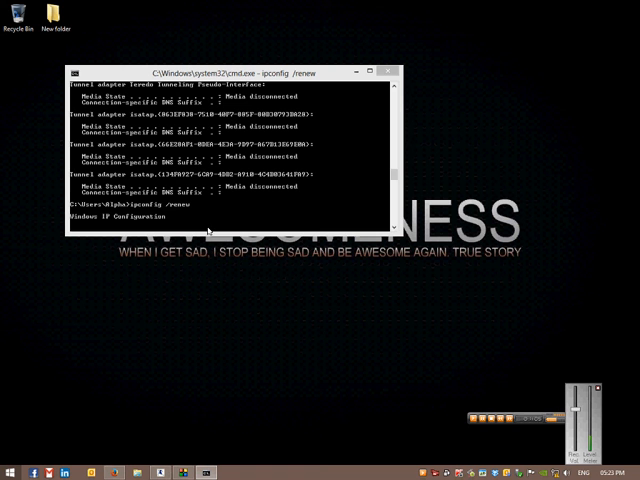
# Snap the Command Prompt window to the left half of the screen while the renewal runs.
pyautogui.click(370, 72)
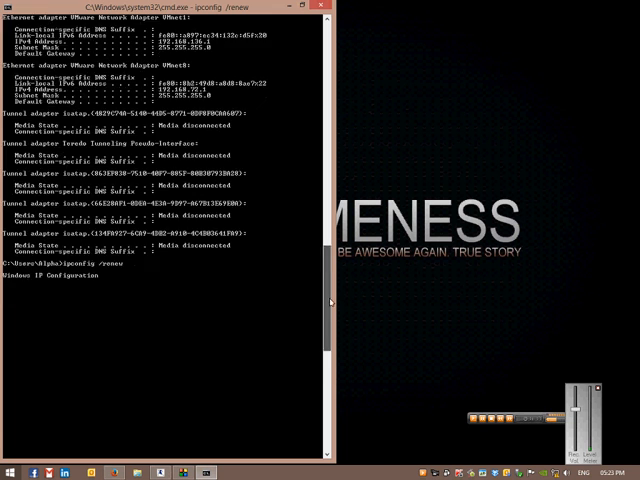
pyautogui.moveTo(327, 290); pyautogui.dragTo(327, 326)
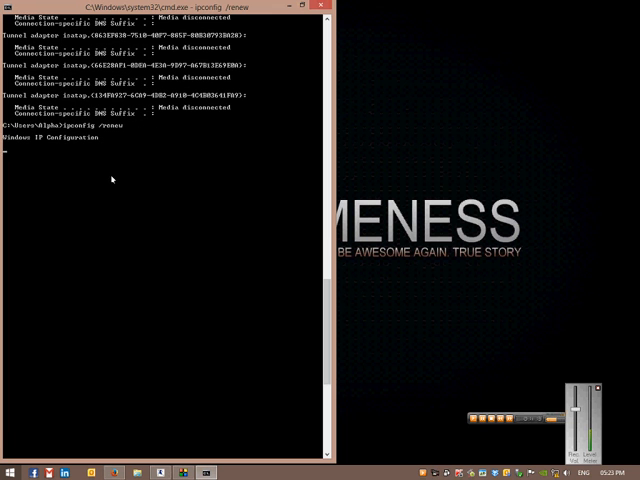